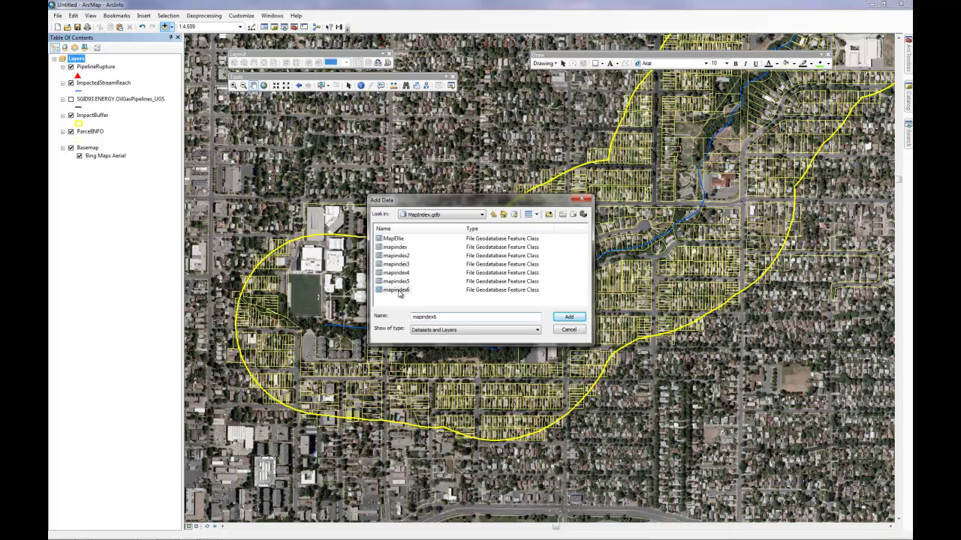
Add the mapindex6 layer and zoom in on its index polygons along the stream
click(564, 317)
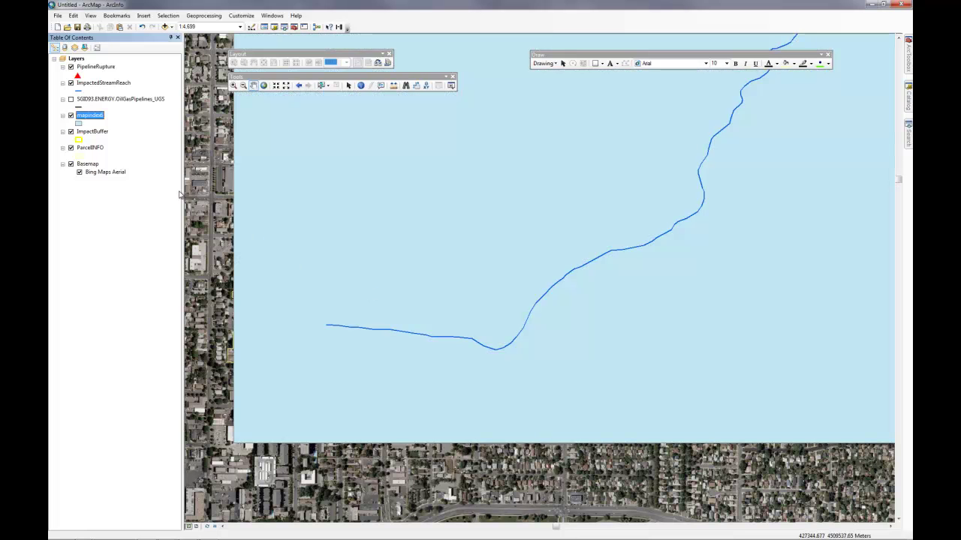
click(243, 85)
drag(386, 172, 654, 373)
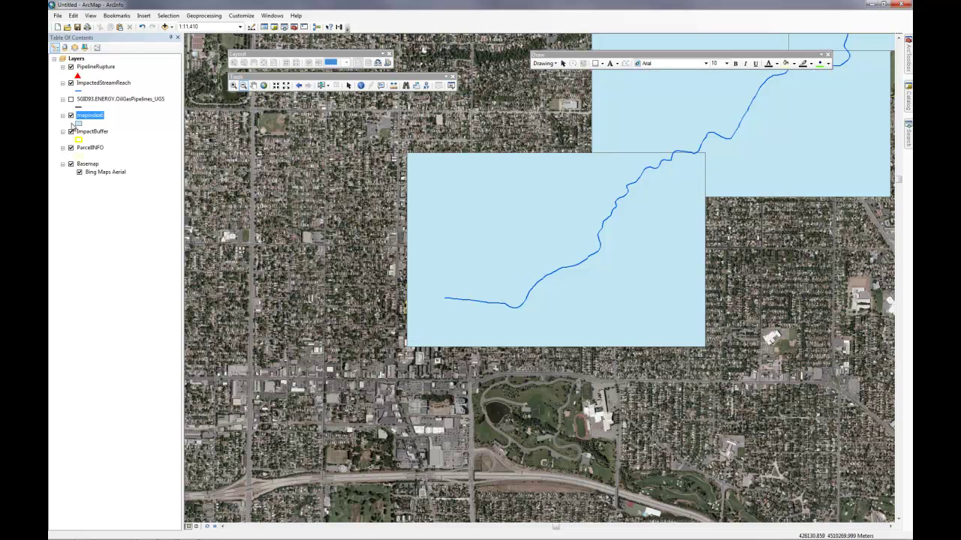
Make the mapindex6 polygons hollow with a red outline
click(78, 124)
click(390, 259)
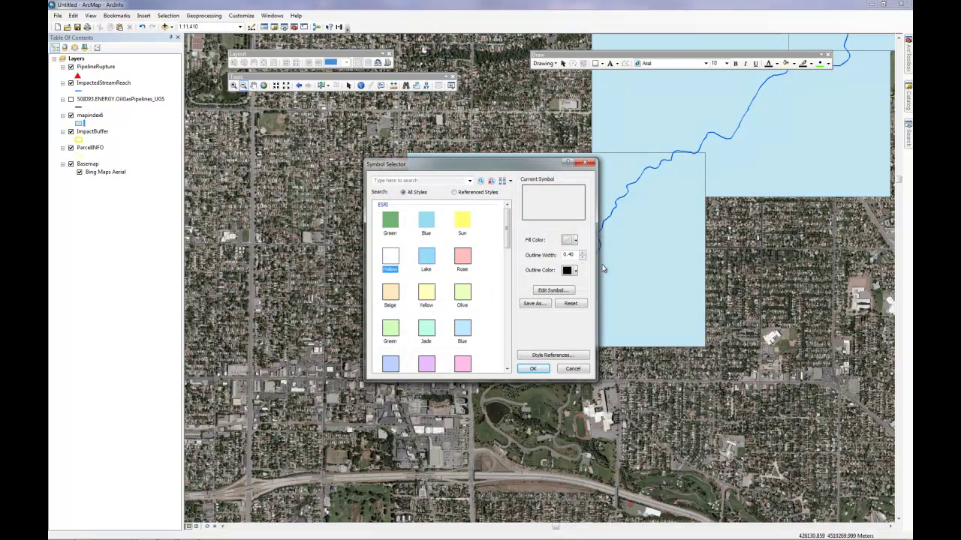
click(574, 270)
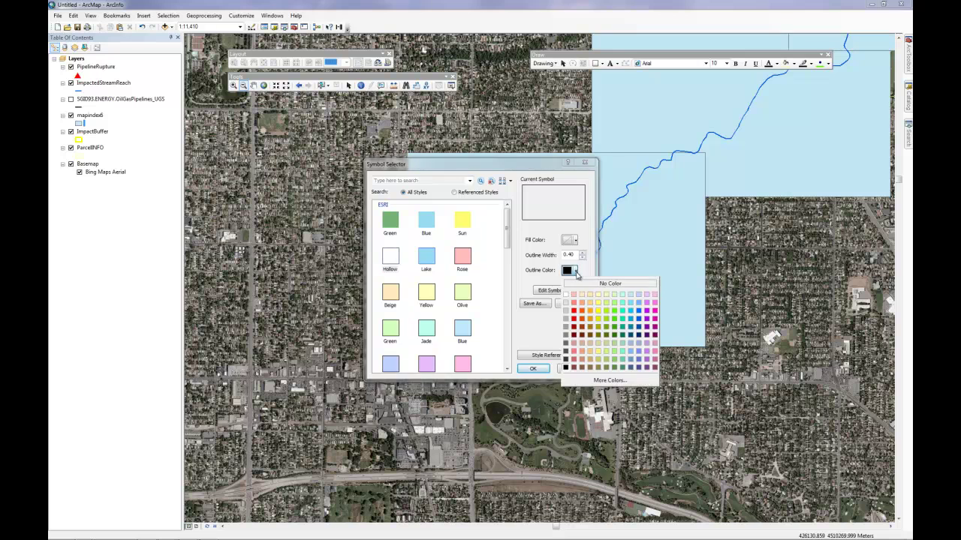
click(573, 313)
click(533, 368)
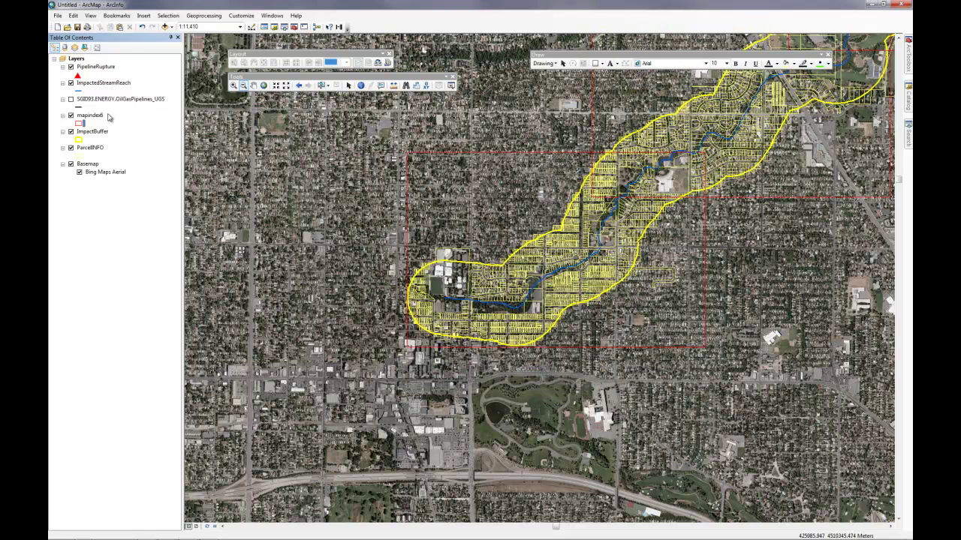
Thicken the mapindex6 red outline to width 2
click(80, 124)
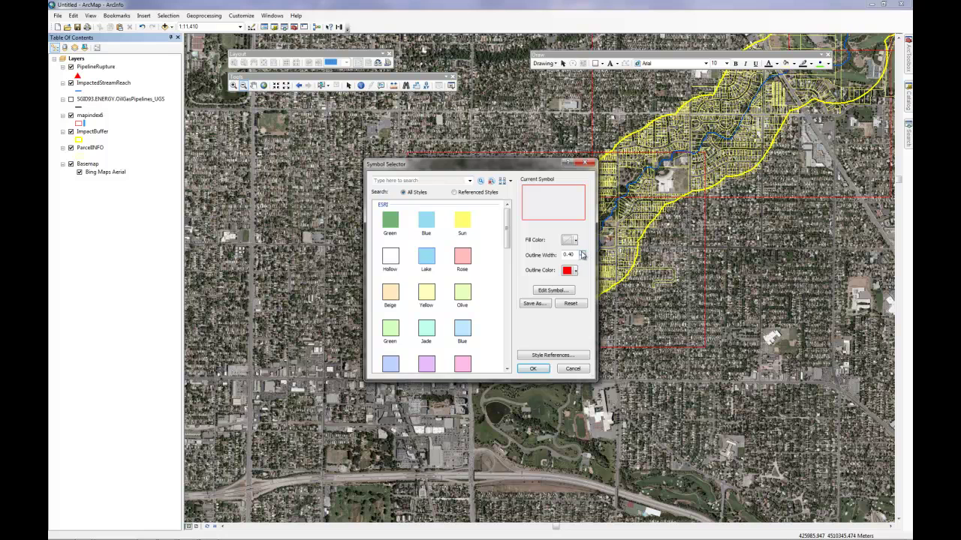
click(582, 253)
click(533, 303)
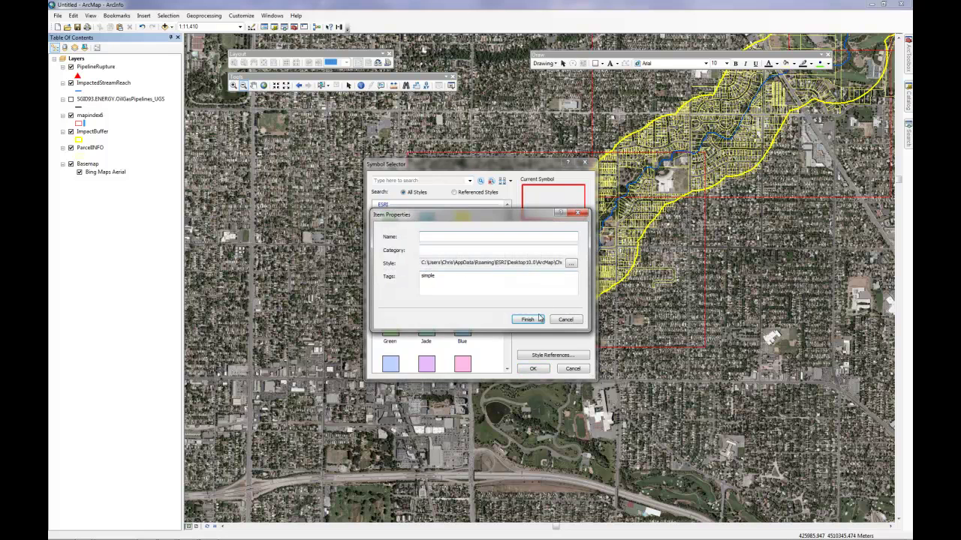
click(575, 322)
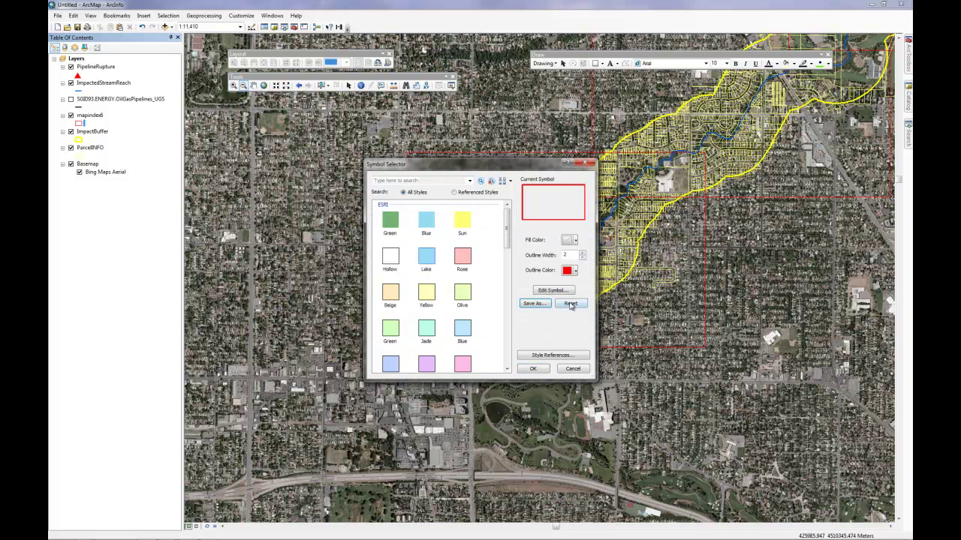
click(534, 368)
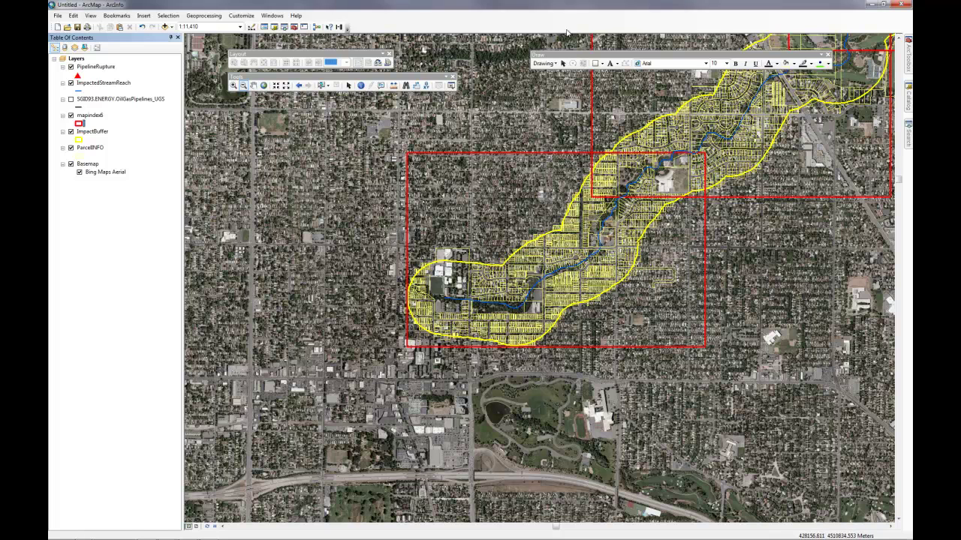
Zoom in on the large red index rectangle and switch to Layout View
click(234, 84)
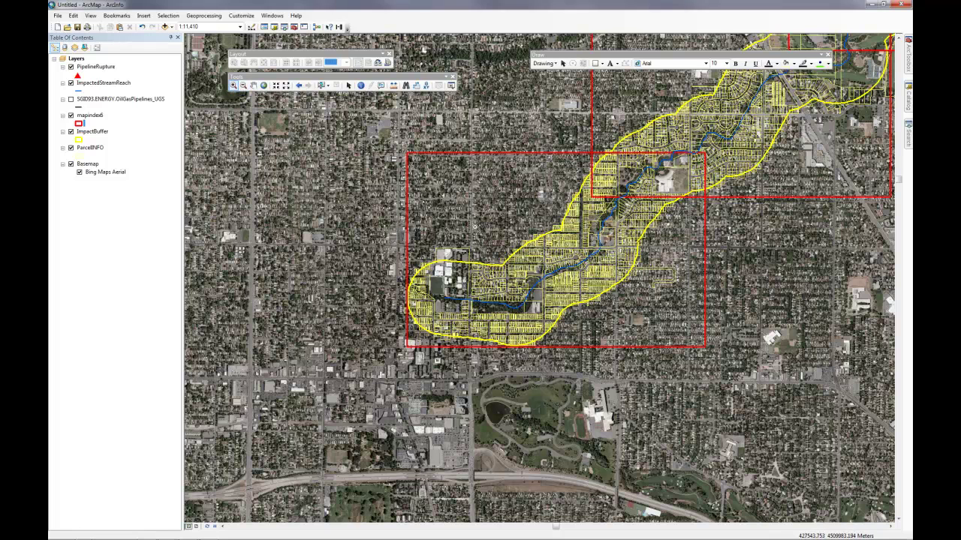
drag(402, 166, 721, 335)
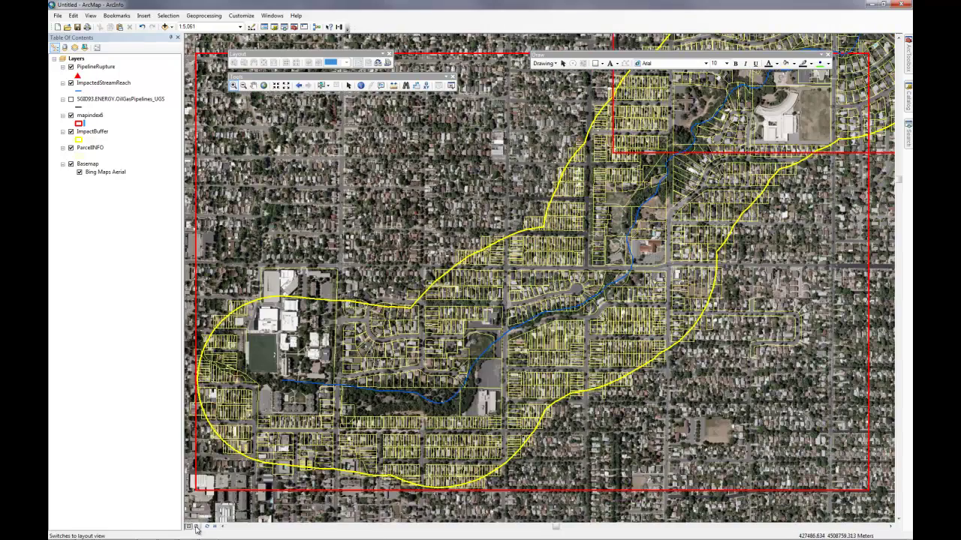
click(197, 530)
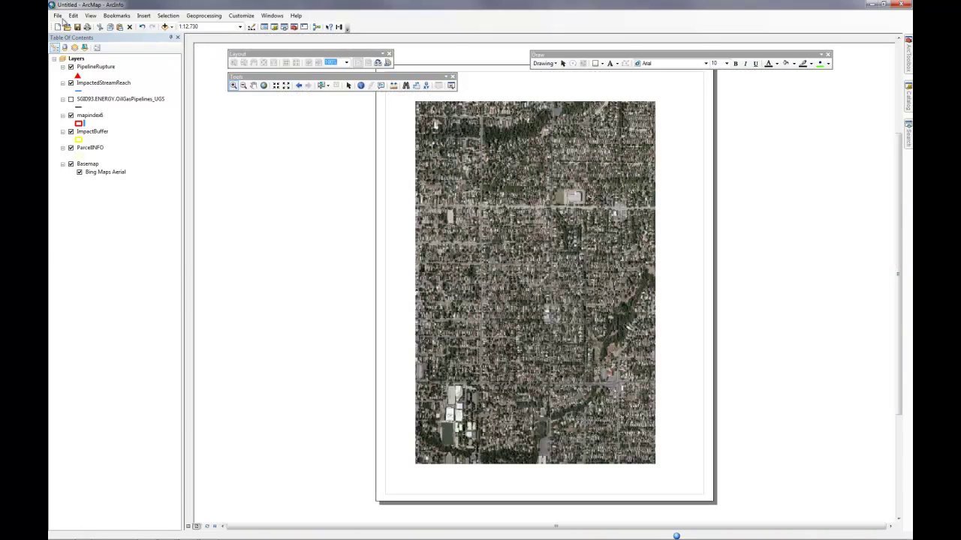
Set the layout page orientation to landscape in Page and Print Setup
click(74, 15)
click(73, 15)
click(57, 15)
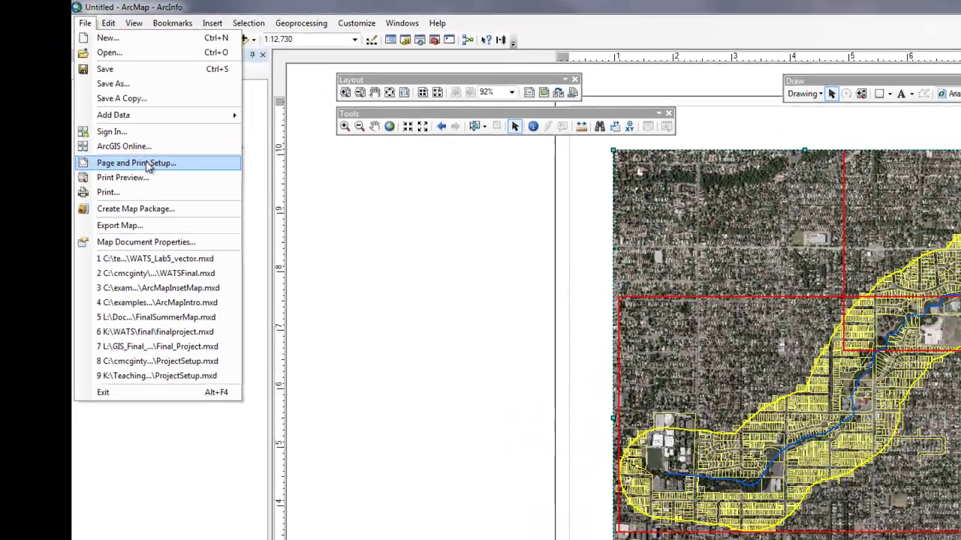
click(178, 212)
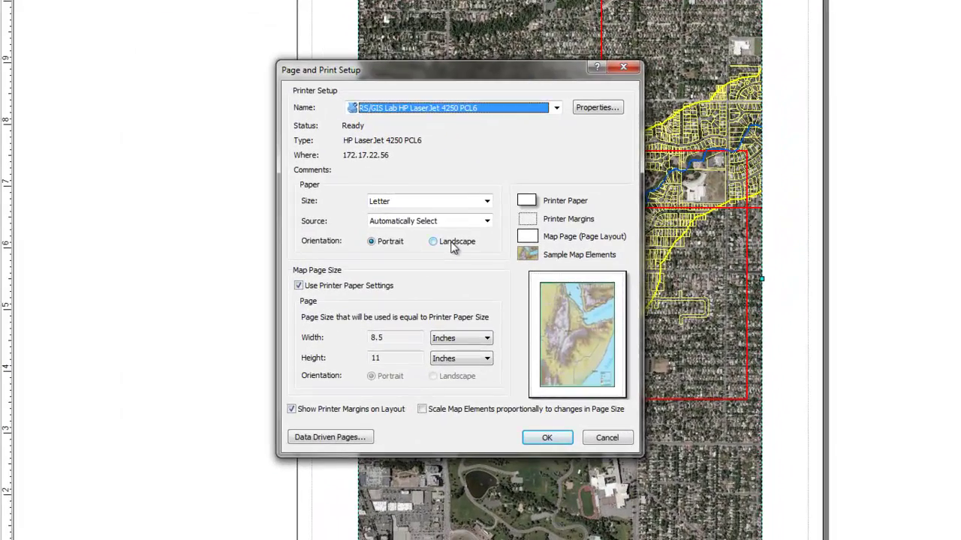
click(450, 250)
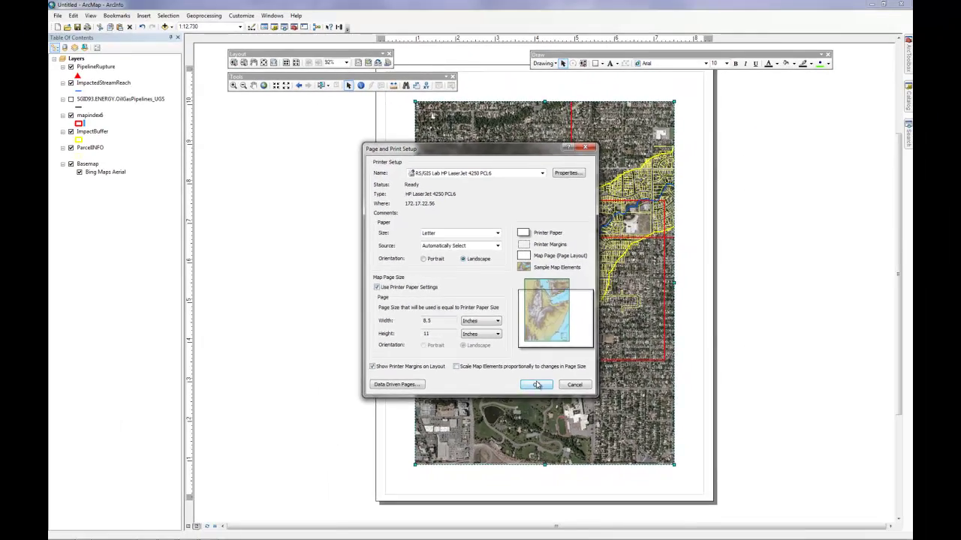
click(545, 431)
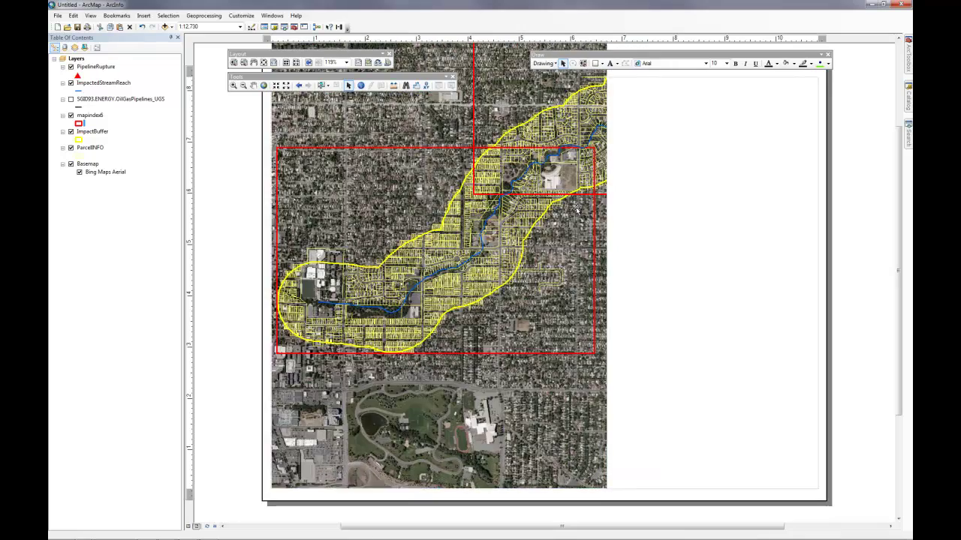
Enlarge the data frame to span the landscape page width
scroll(901, 145, up, 2)
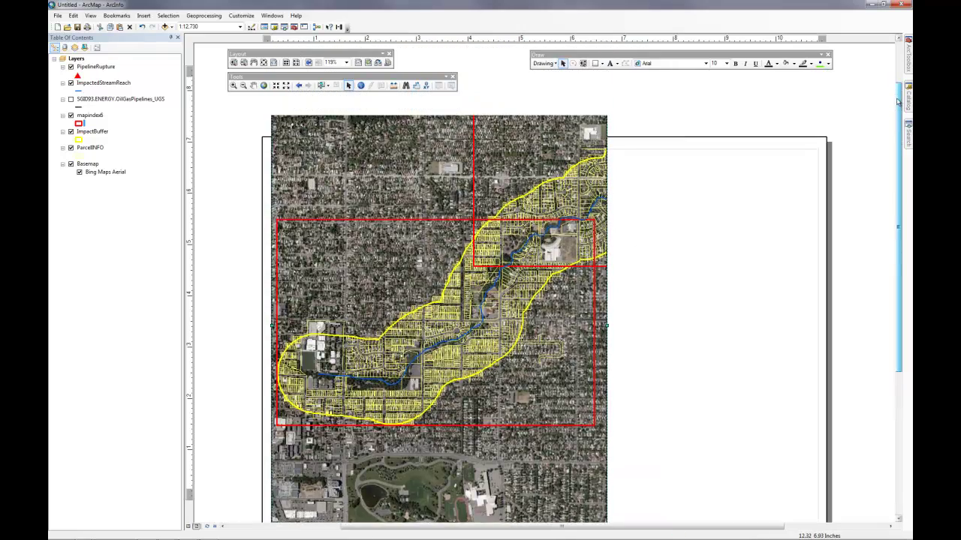
drag(607, 91, 819, 150)
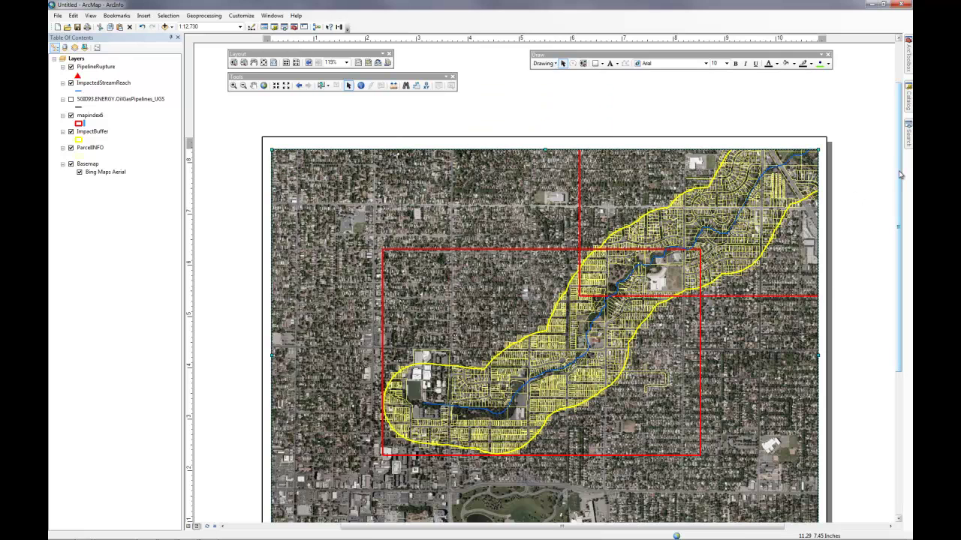
mouse_move(900, 182)
mouse_down()
mouse_move(904, 206)
mouse_move(903, 198)
mouse_up()
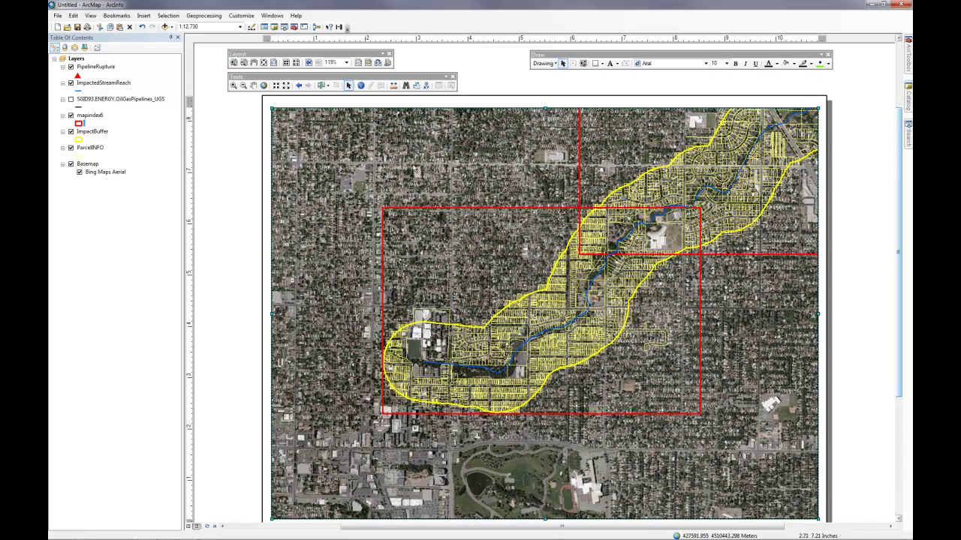
Set the map scale to 1:7,500 and pan to center the western index rectangle
click(205, 26)
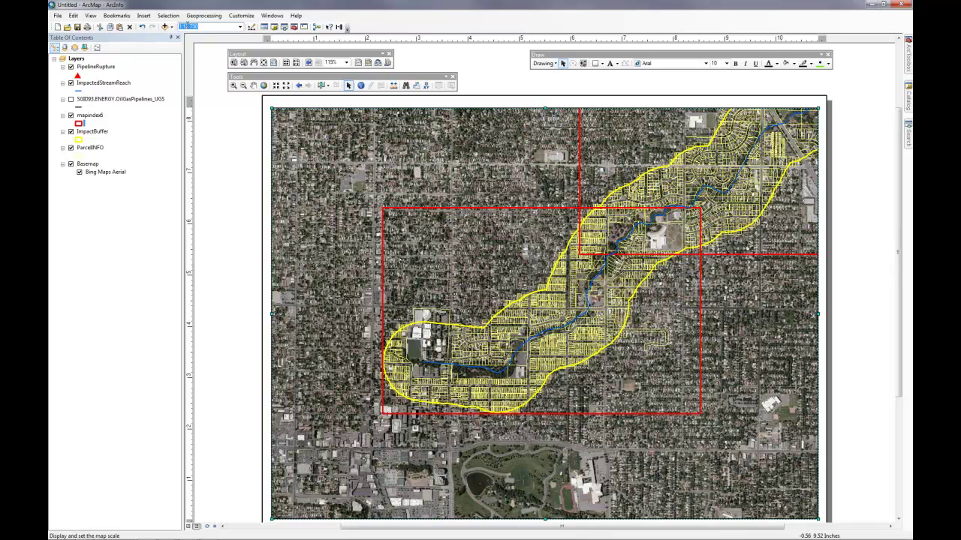
key(Return)
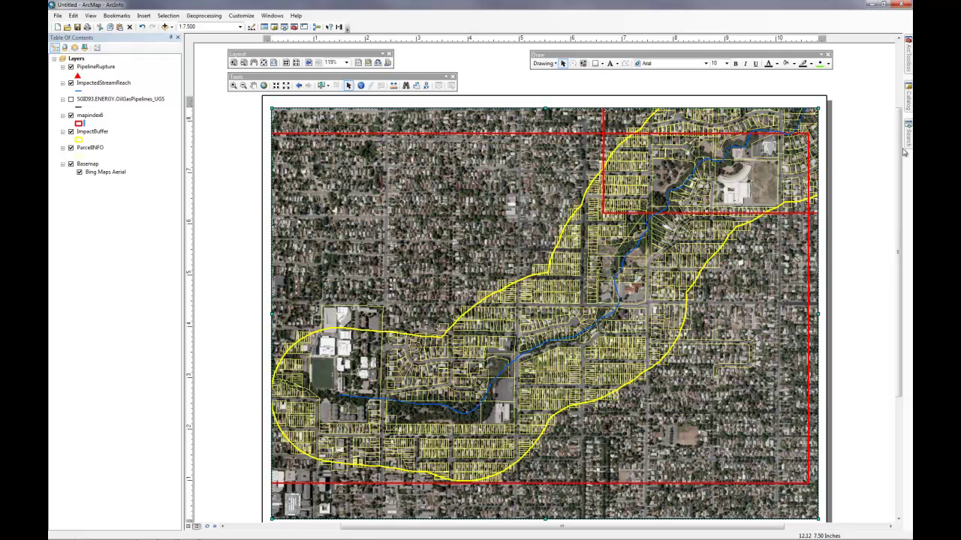
drag(900, 150, 900, 168)
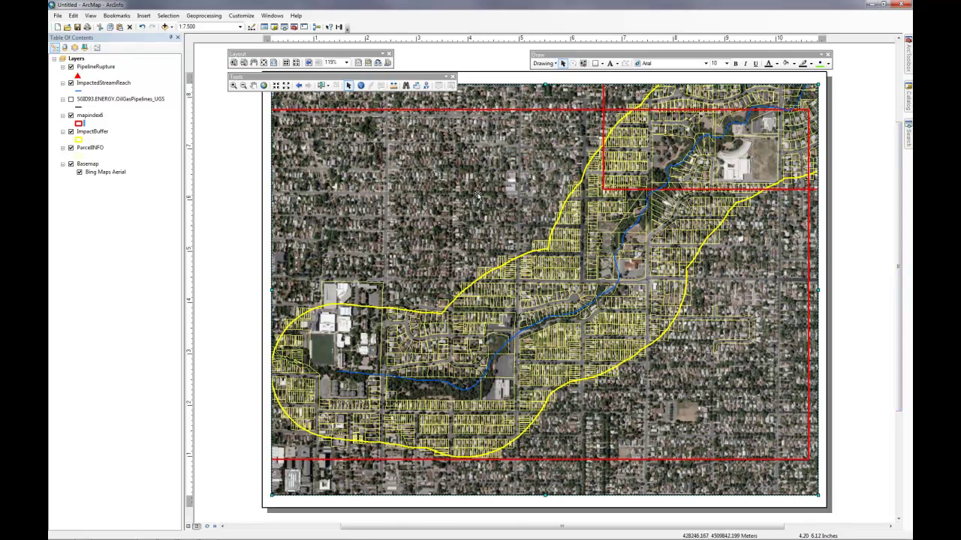
click(254, 86)
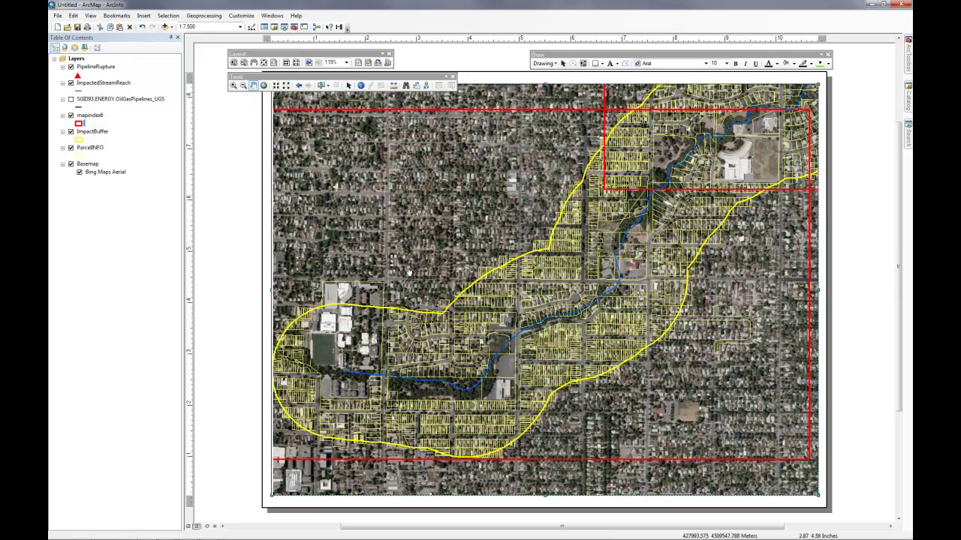
drag(407, 274, 415, 276)
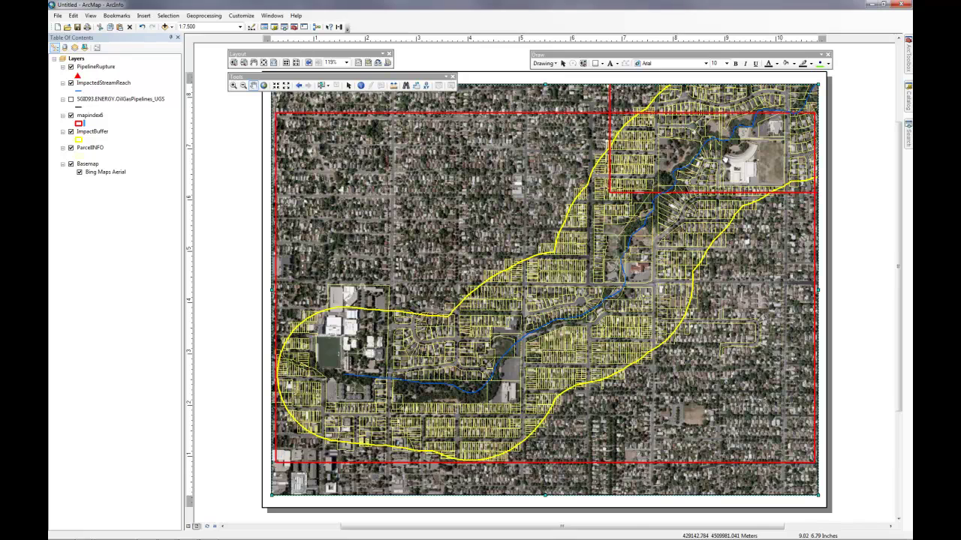
Pan northeast along the stream to its upstream end at the pipeline rupture point
mouse_move(725, 159)
mouse_down()
mouse_move(621, 243)
mouse_move(485, 382)
mouse_move(407, 425)
mouse_move(389, 453)
mouse_up()
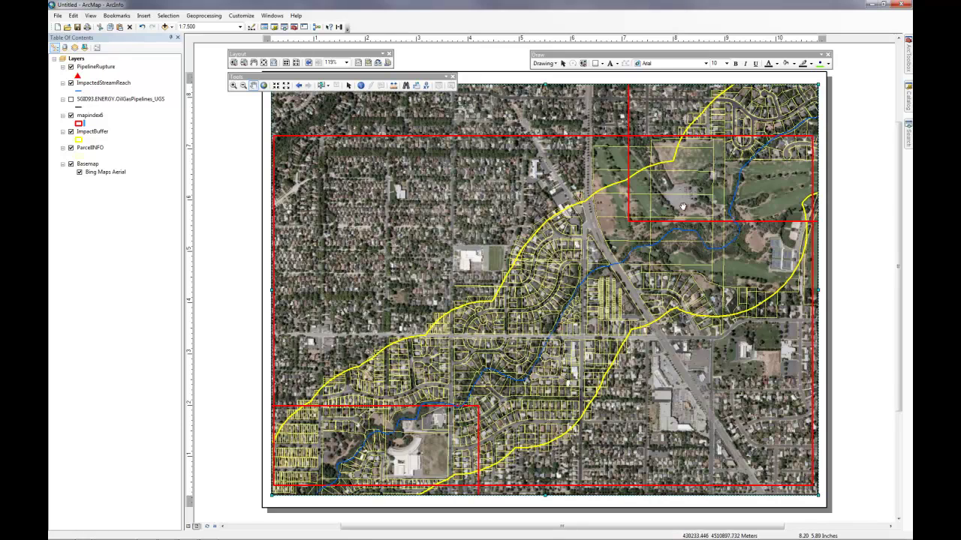
drag(691, 199, 338, 458)
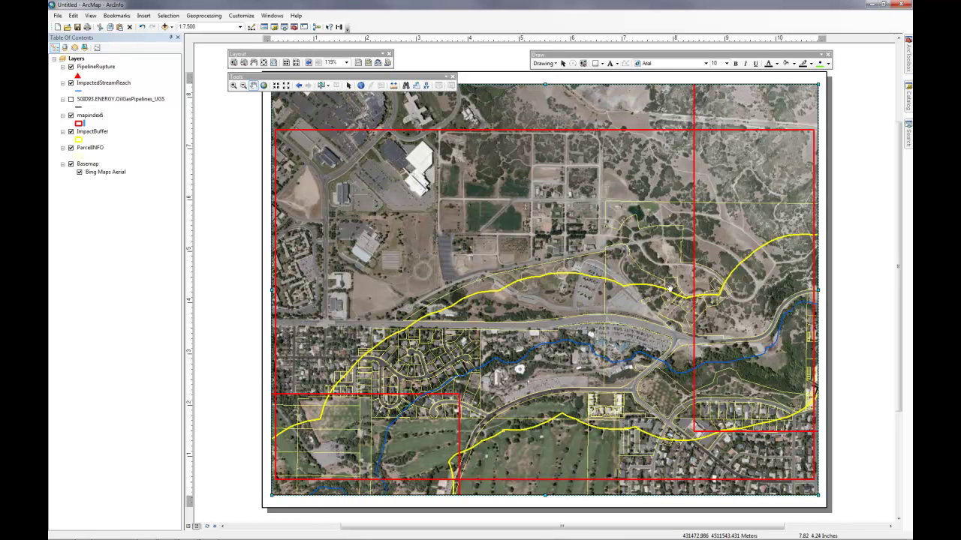
drag(769, 244, 352, 301)
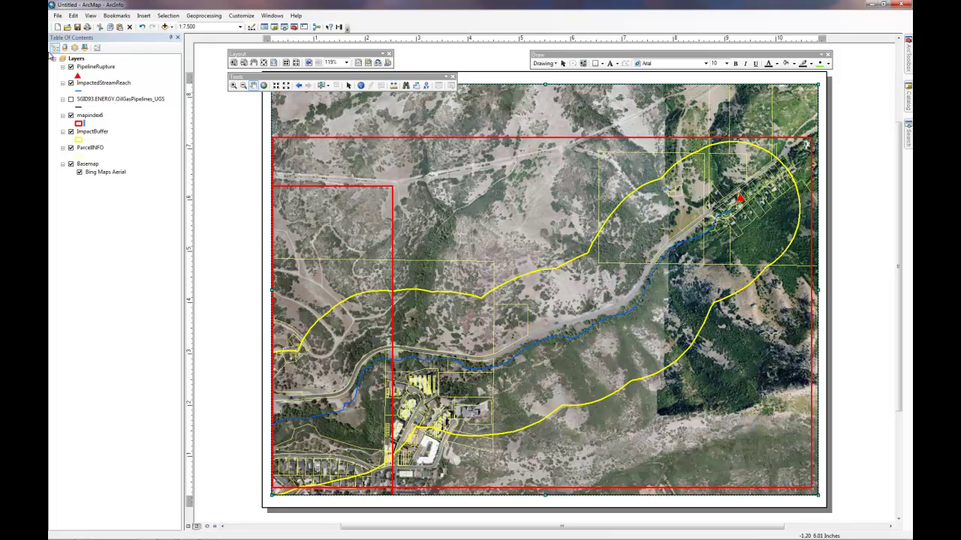
Insert a New Data Frame holding mapindex6 and ImpactedStreamReach, shown on the layout
click(190, 527)
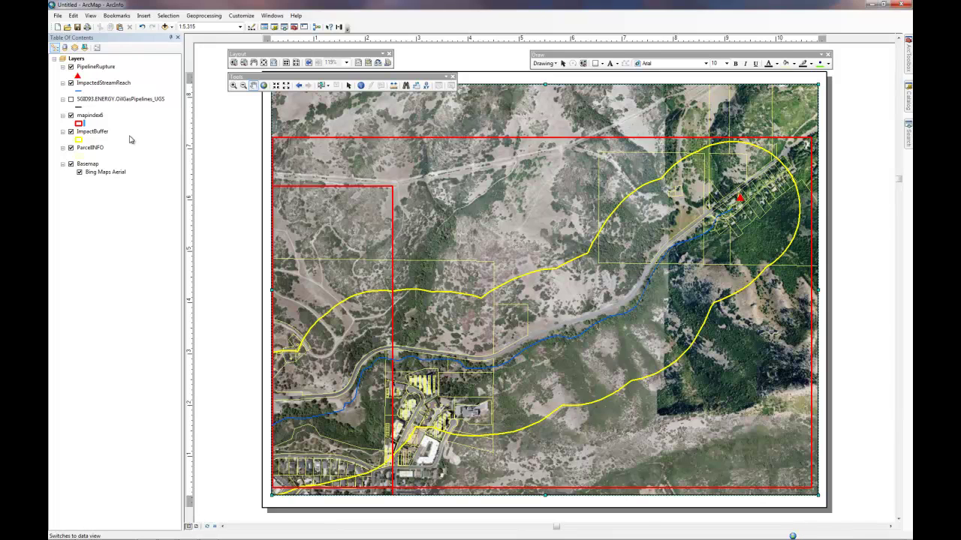
click(143, 16)
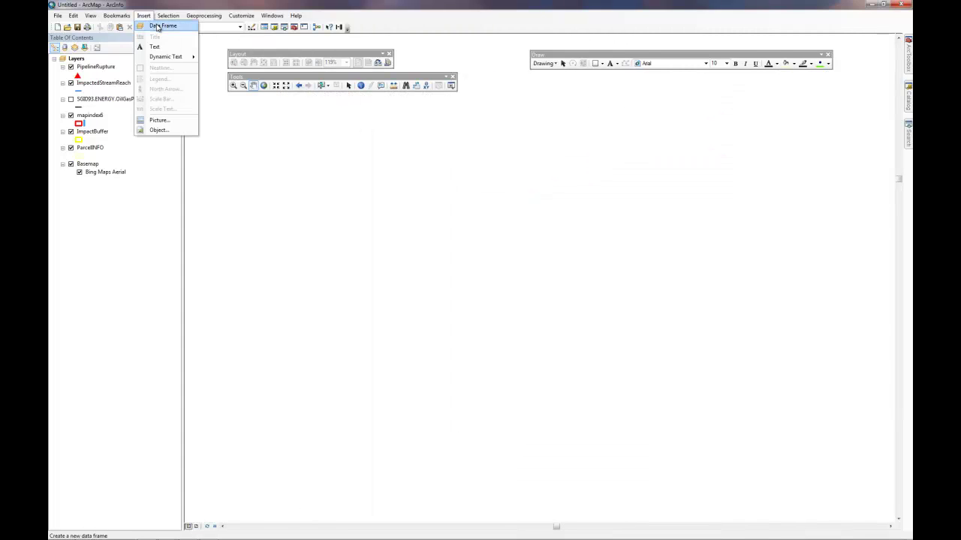
click(158, 25)
drag(87, 118, 84, 208)
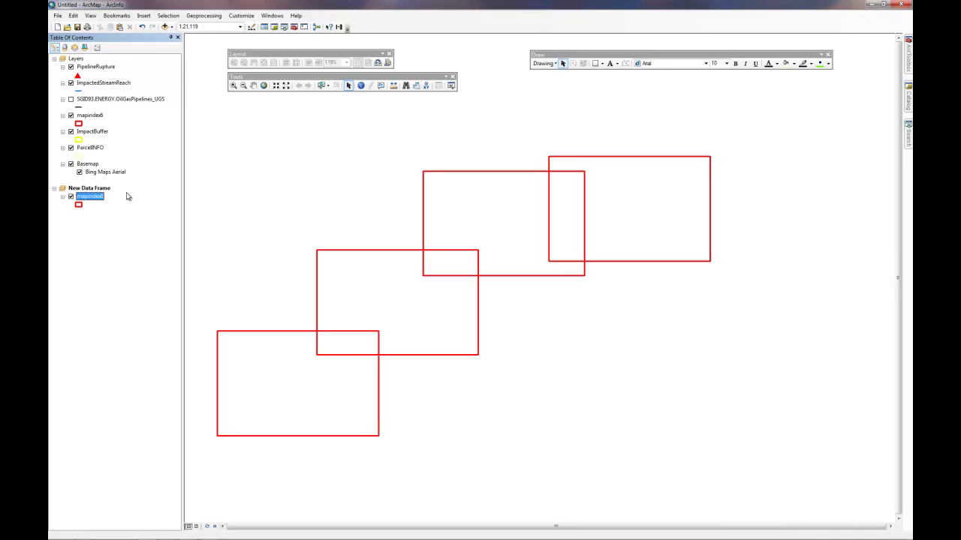
drag(94, 85, 78, 195)
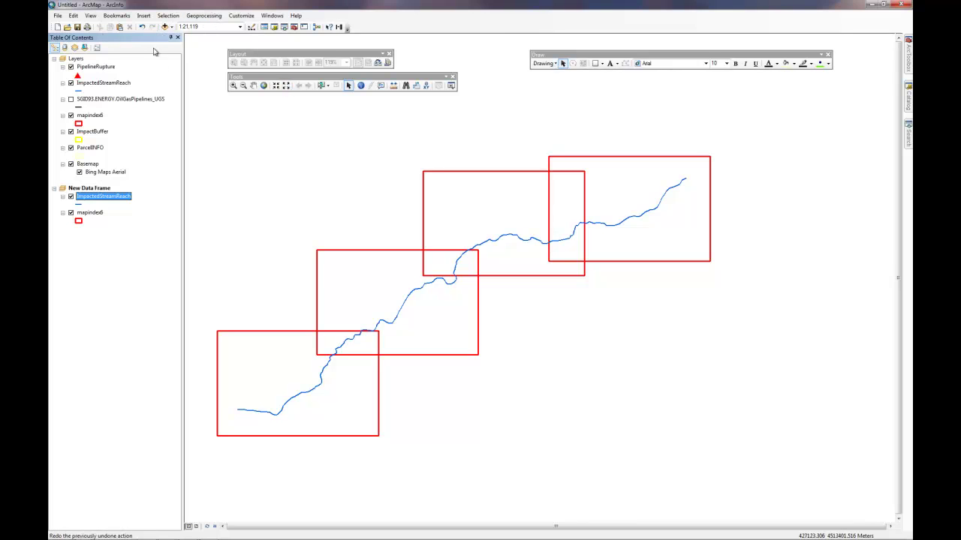
click(195, 527)
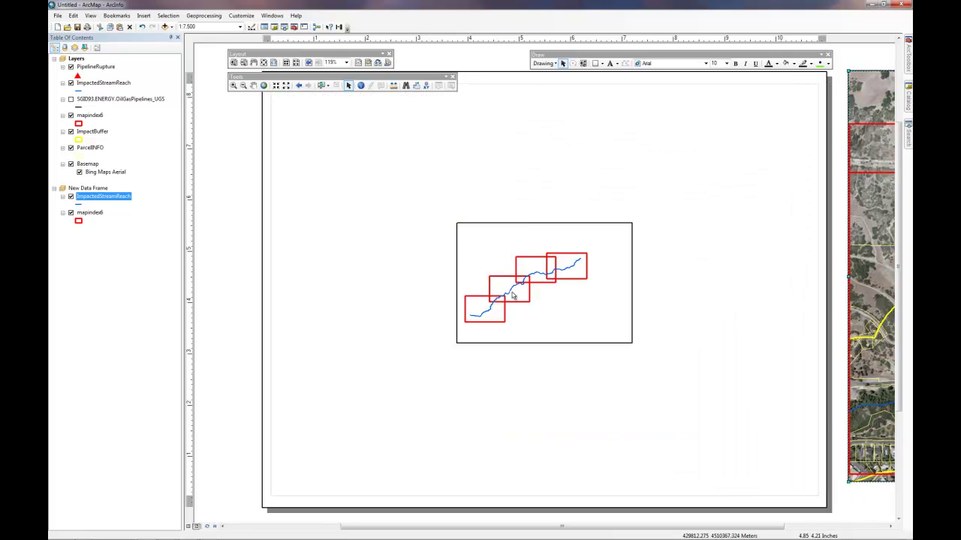
Move and enlarge the index data frame to fill the page, zoomed to the four red boxes
drag(555, 294, 382, 158)
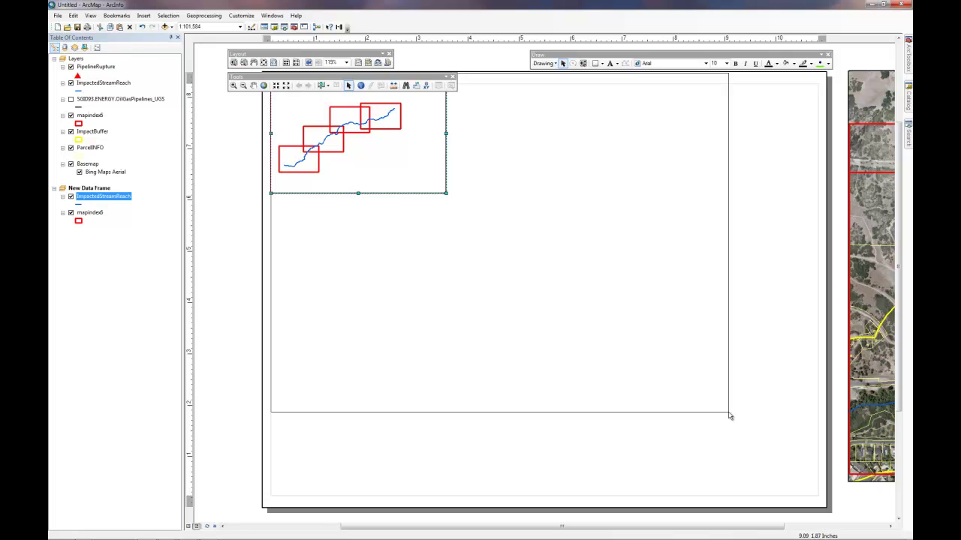
drag(821, 500, 819, 497)
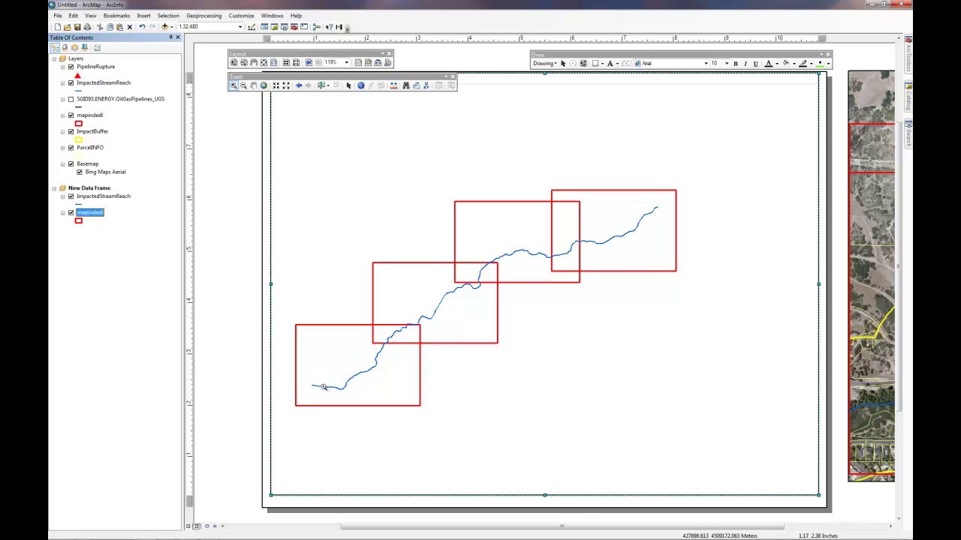
drag(292, 415, 692, 160)
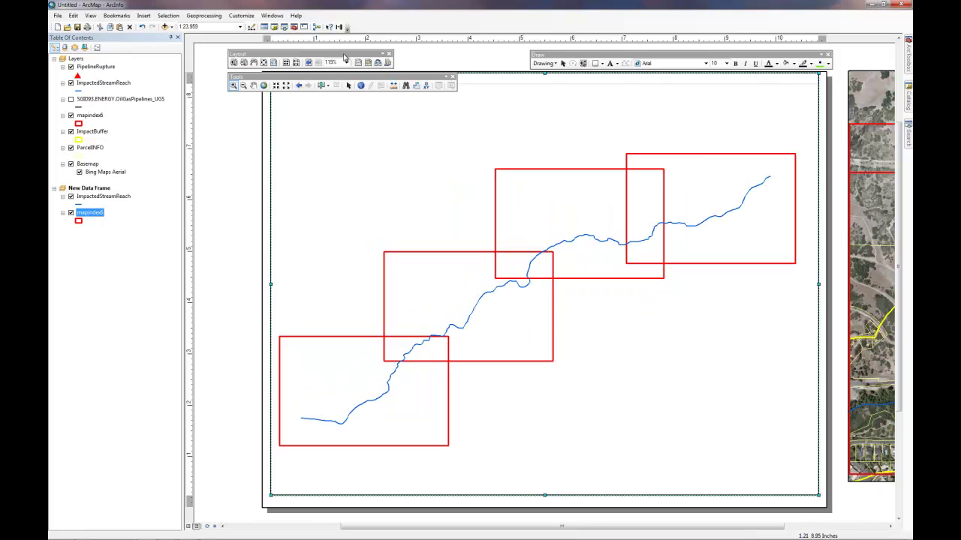
Add a 'Page 1' text label in the lower-left red index box
click(610, 63)
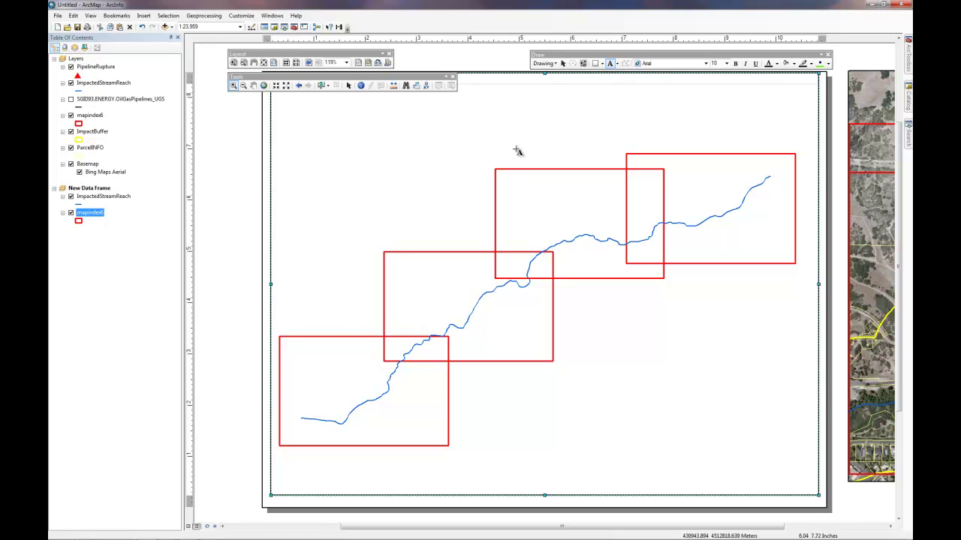
click(314, 296)
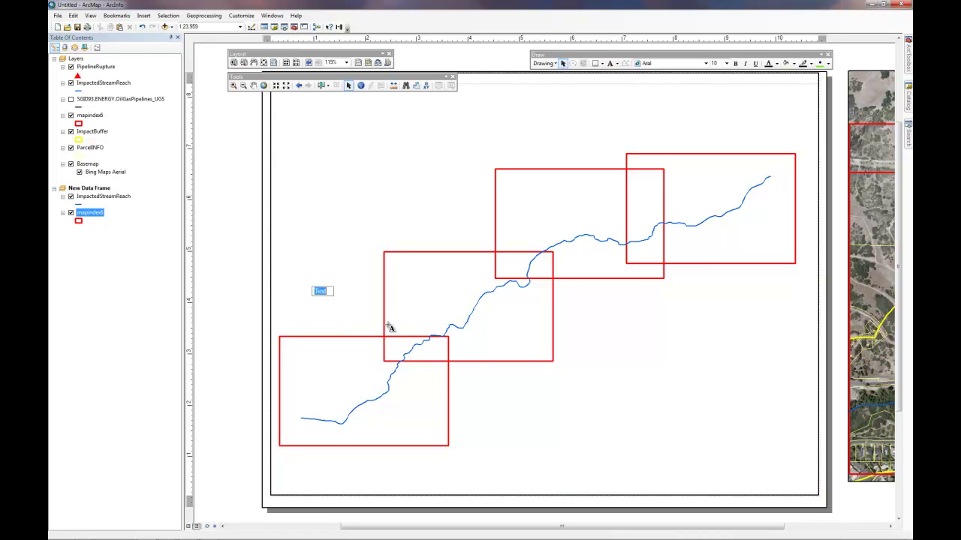
text(Page 1)
click(389, 328)
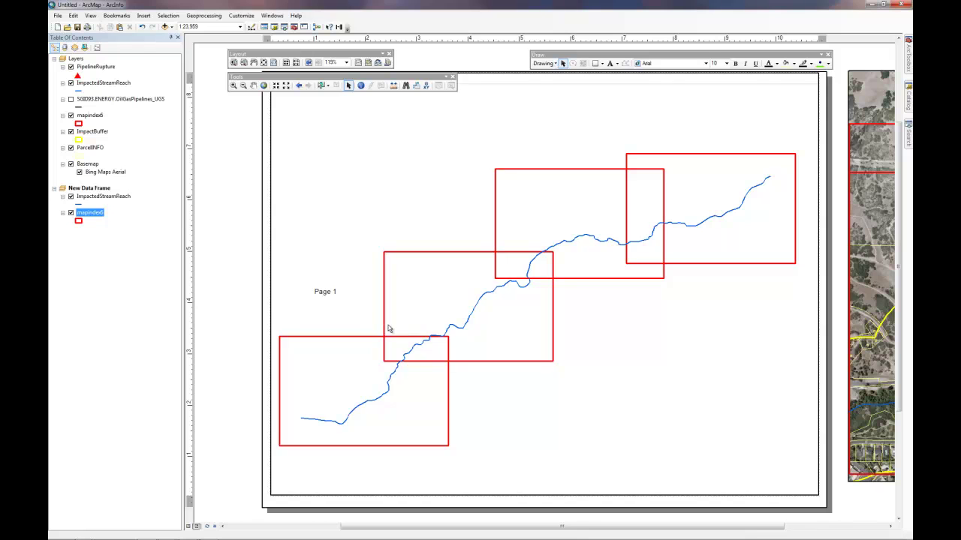
click(324, 291)
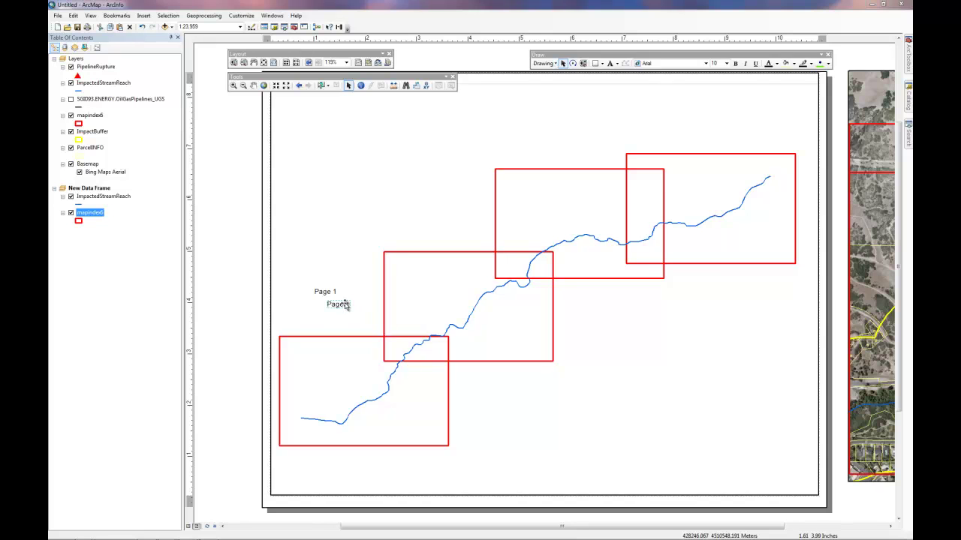
drag(346, 305, 433, 443)
Copy the label to the second red box and change its text to 'Page 2'
key(ctrl+c)
key(ctrl+v)
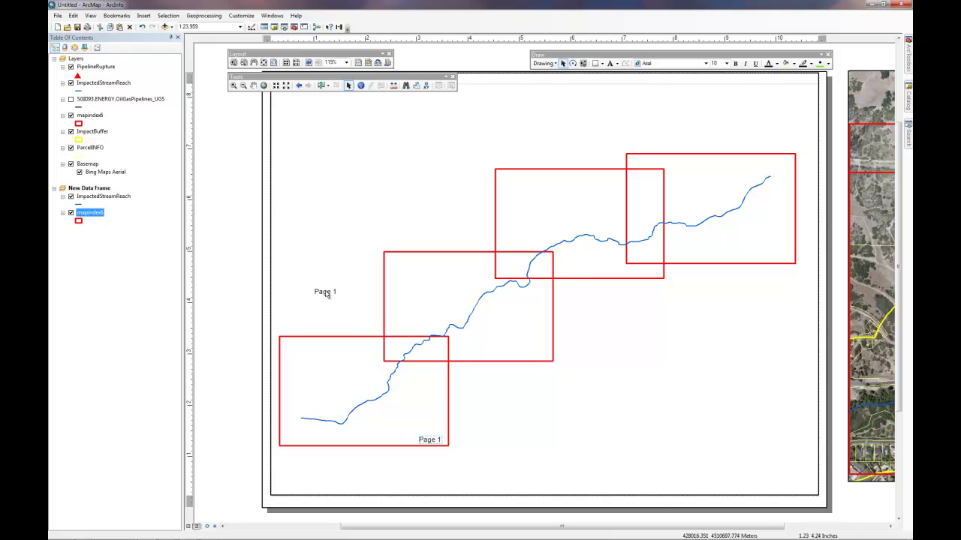
key(ctrl+v)
drag(325, 297, 538, 359)
double_click(545, 356)
click(473, 227)
key(BackSpace)
text(2)
click(469, 352)
Insert an ESRI North 3 north arrow in the page's bottom-right corner
click(143, 15)
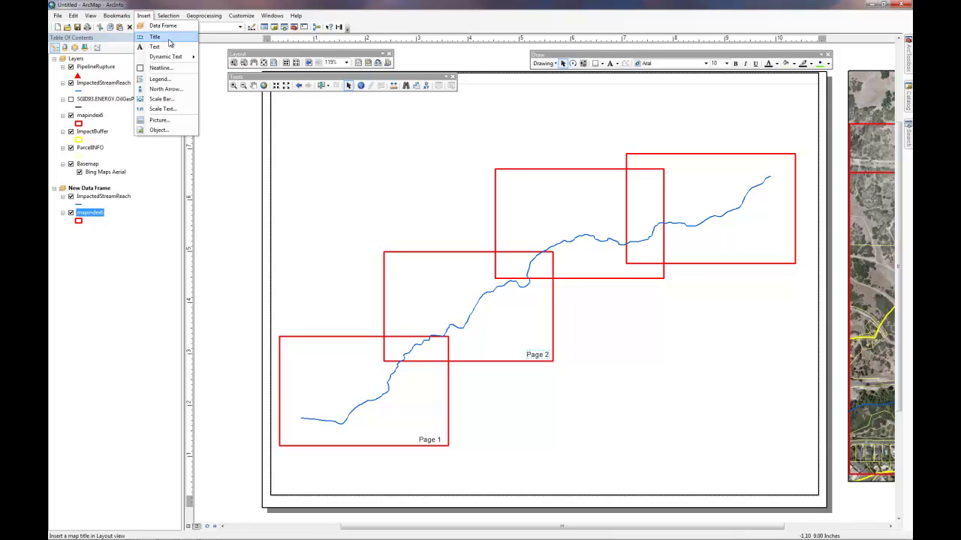
mouse_move(164, 53)
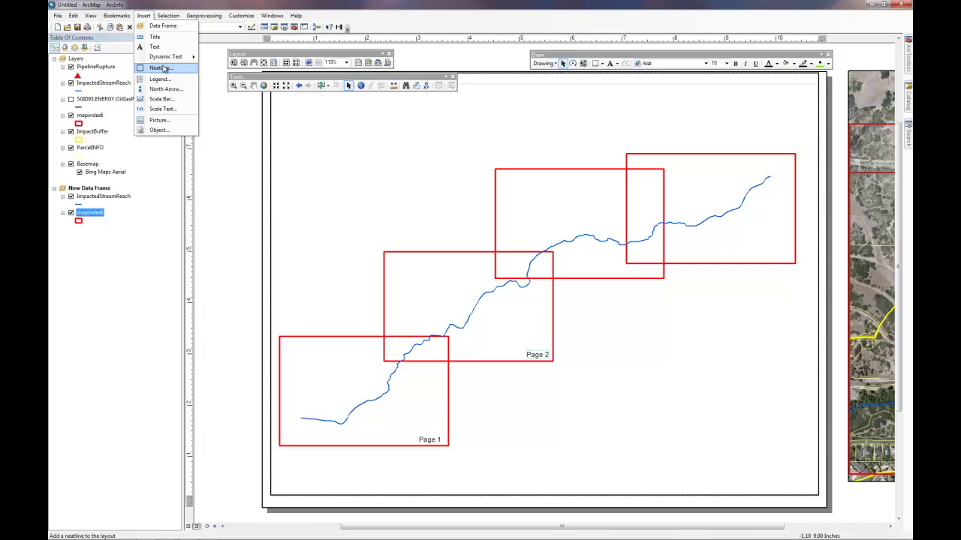
click(165, 89)
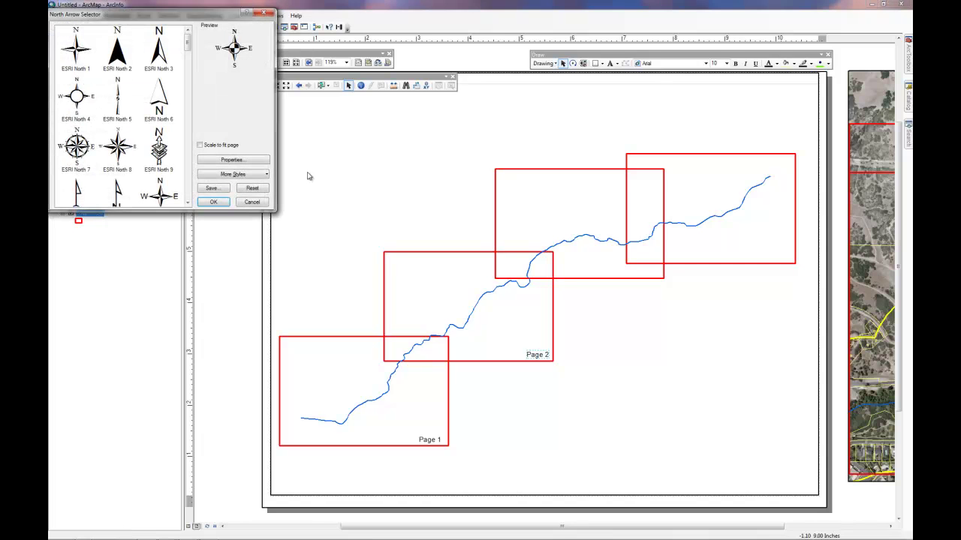
click(160, 56)
click(213, 202)
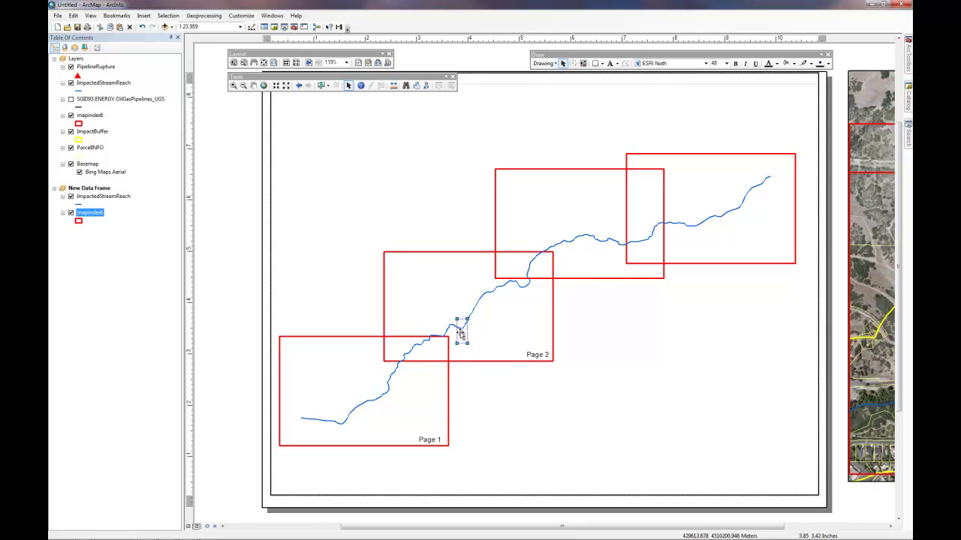
drag(459, 335, 801, 478)
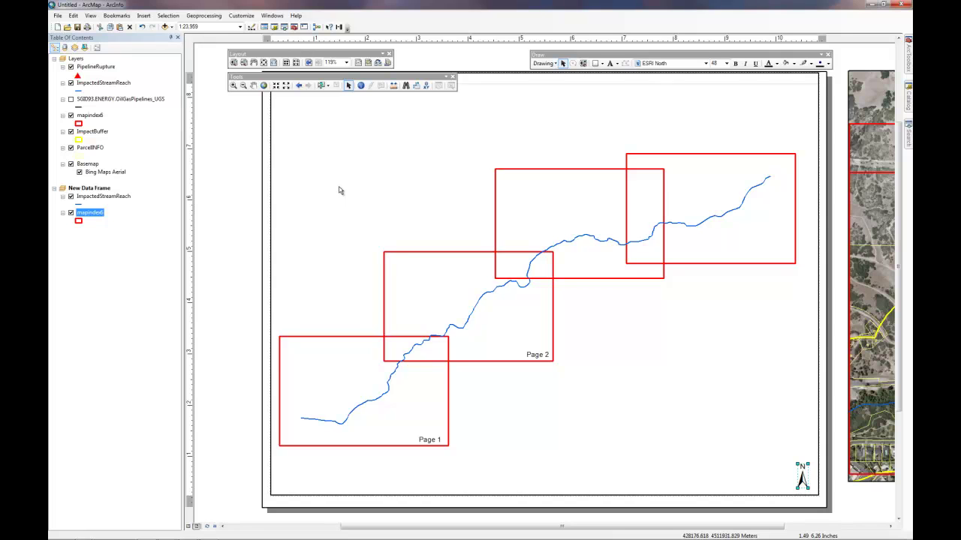
click(292, 180)
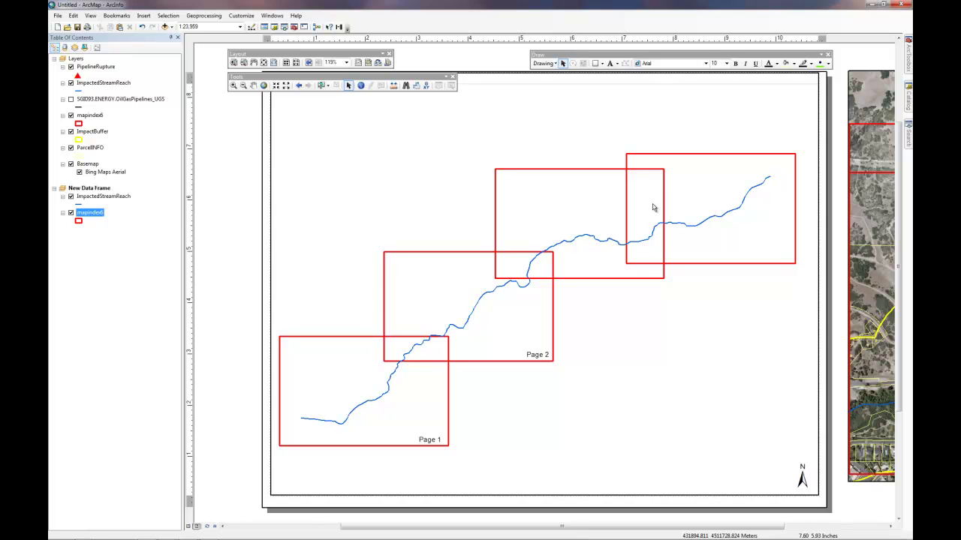
Open the ParcelINFO attribute table
right_click(92, 148)
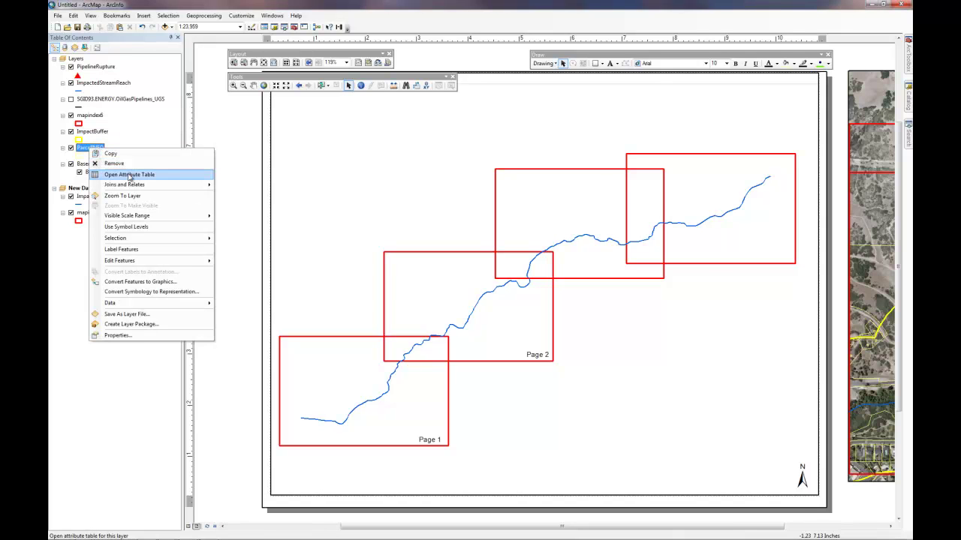
click(128, 174)
drag(537, 118, 508, 113)
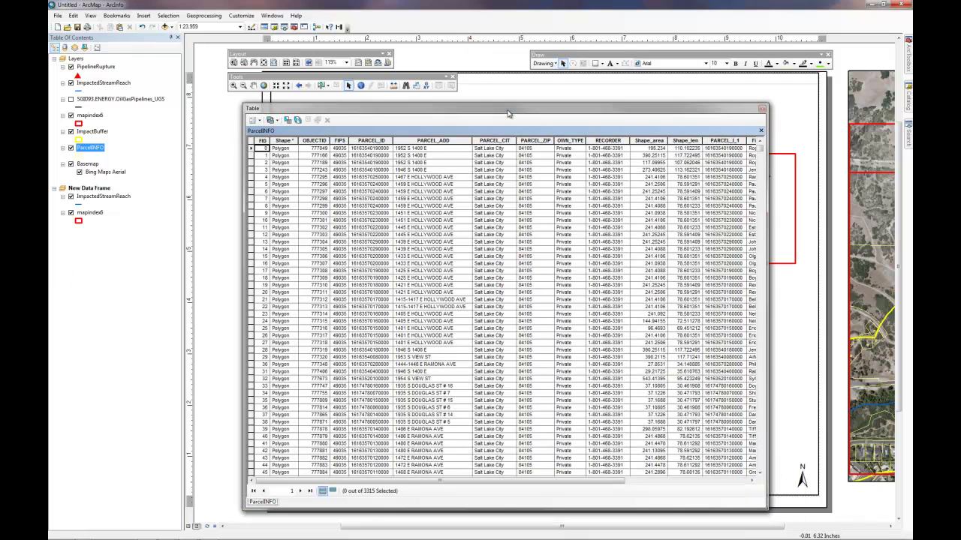
Highlight the PARCEL_ID, PARCEL_ADD, FirstName, LastName and Phone columns
click(383, 141)
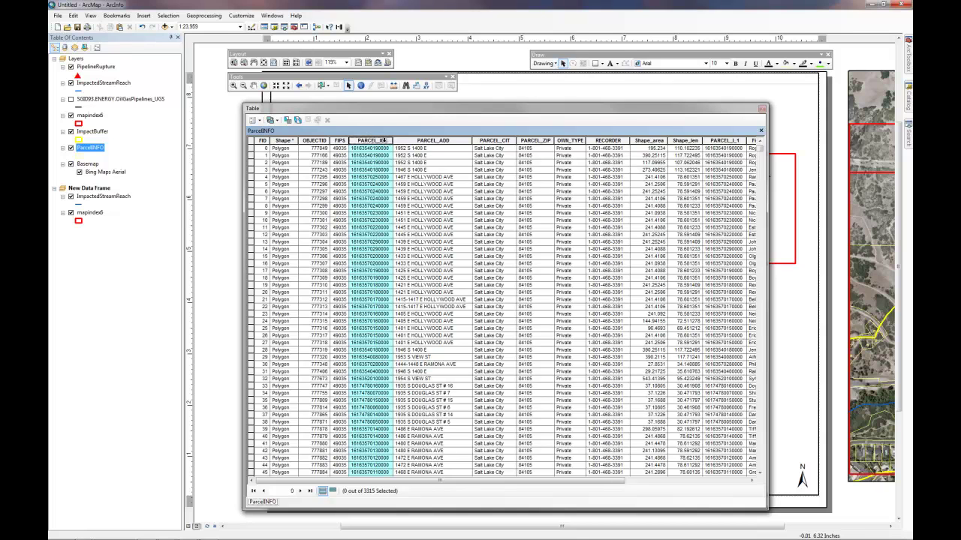
ctrl+click(443, 141)
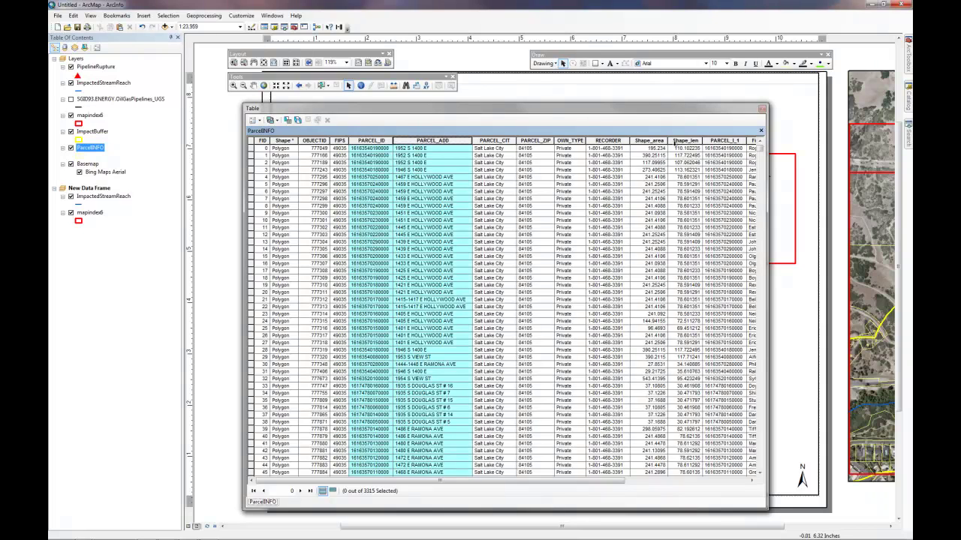
click(756, 481)
ctrl+click(715, 140)
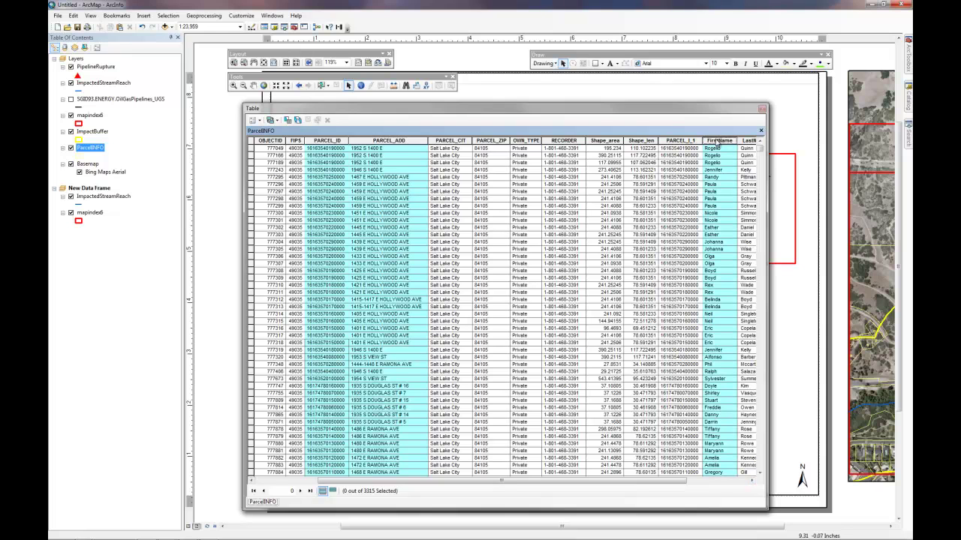
ctrl+click(744, 140)
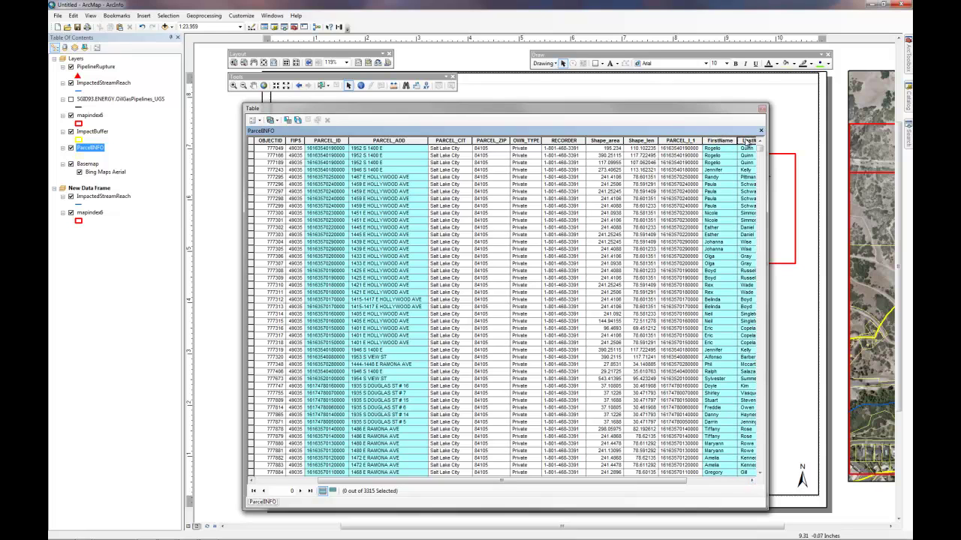
click(755, 480)
ctrl+click(736, 140)
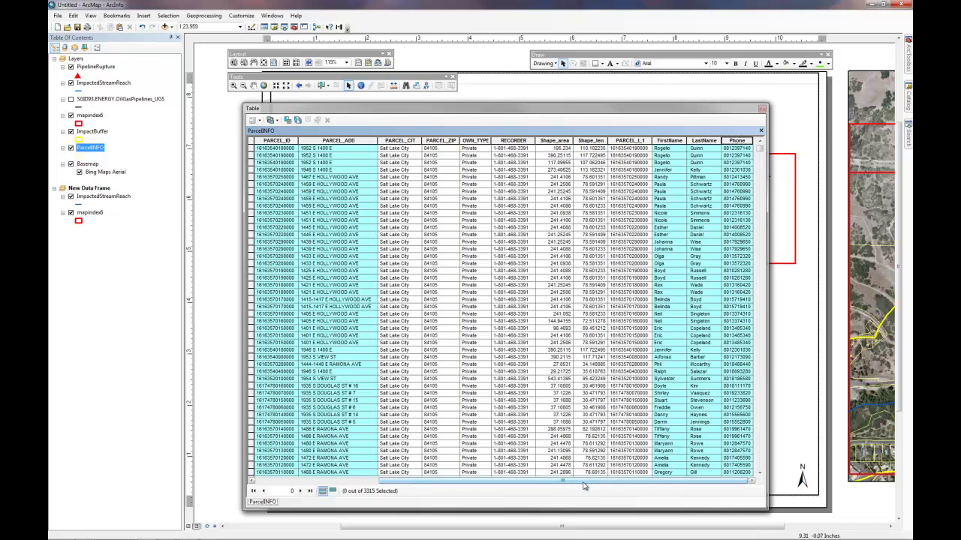
mouse_move(584, 486)
mouse_down()
mouse_move(449, 494)
mouse_move(601, 492)
mouse_up()
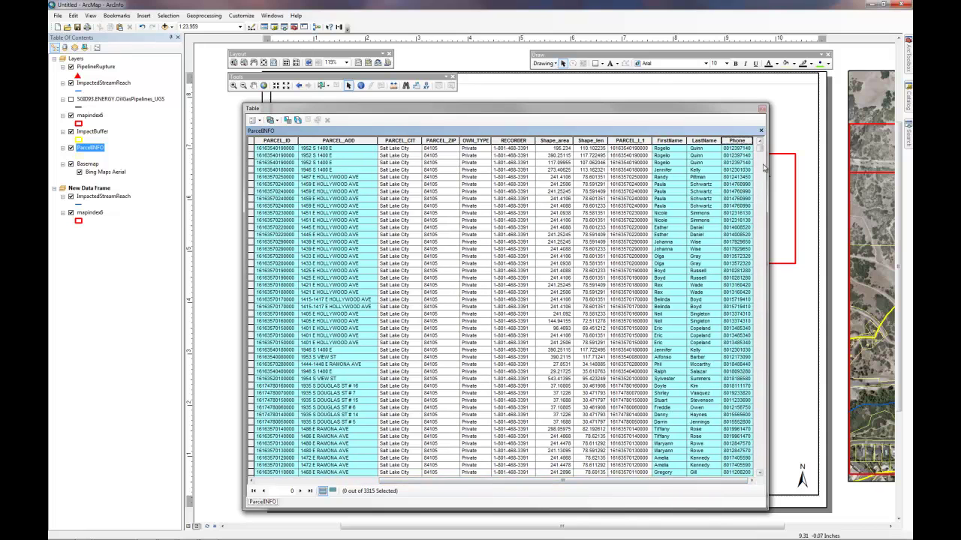
drag(760, 150, 759, 261)
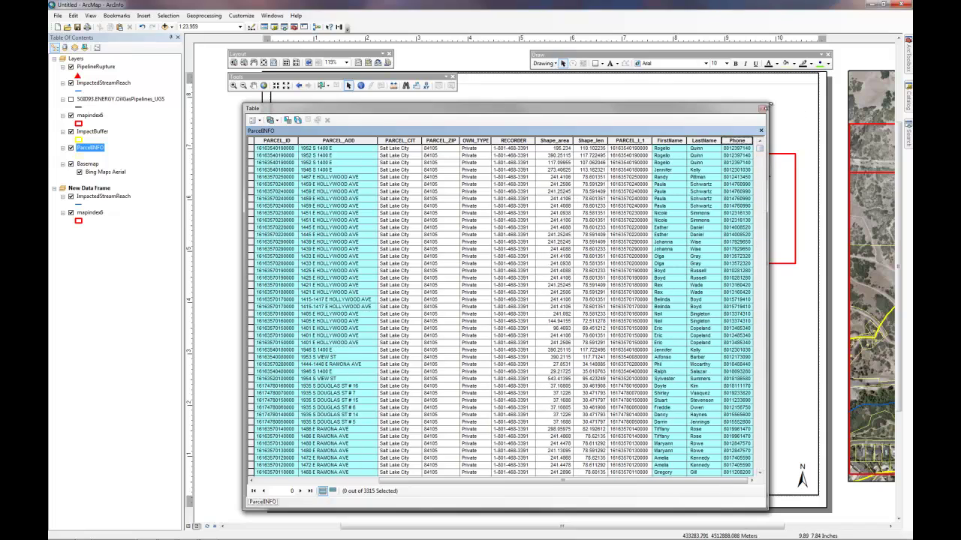
Close the ParcelINFO attribute table to return to the labelled index layout
click(762, 109)
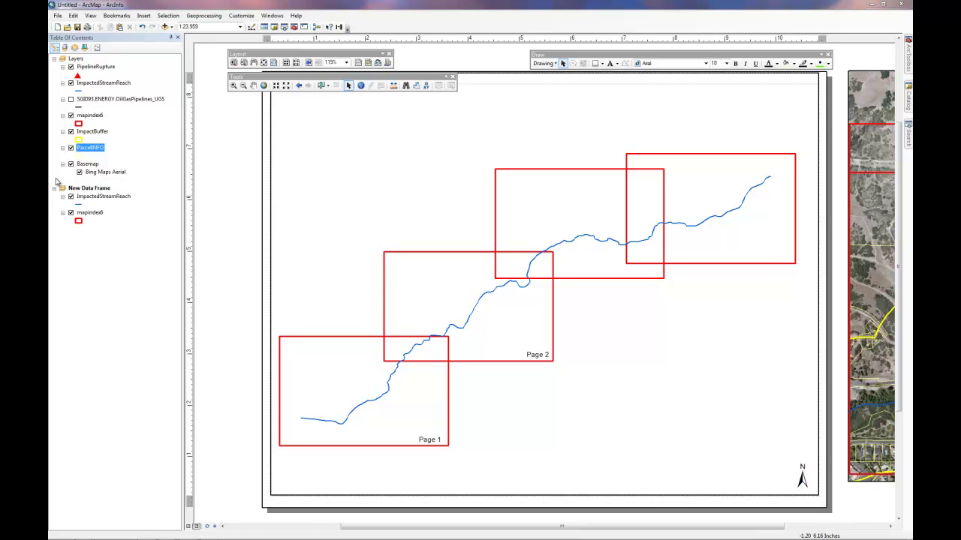